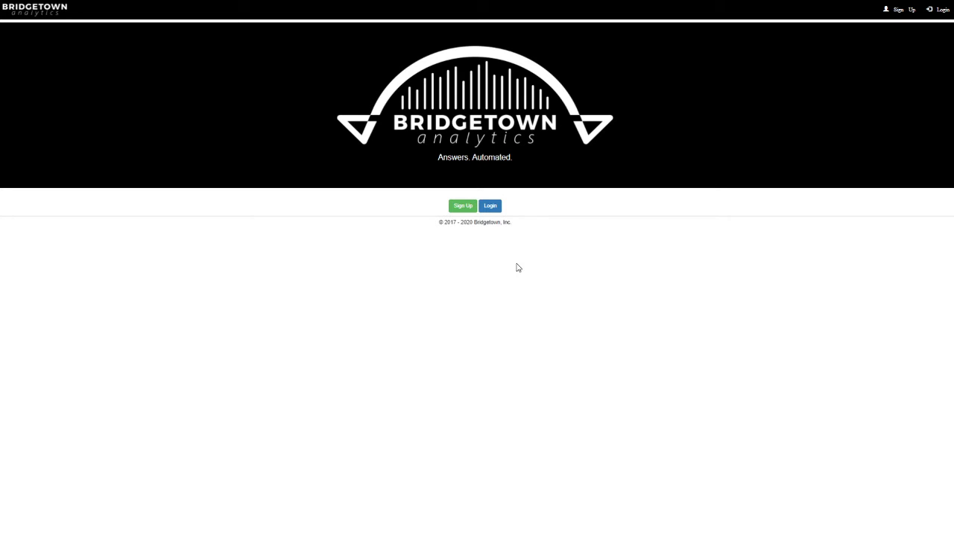
Step: Log in and open the bakery_ops_data file's detail page from the uploaded files list
{"action": "left_click", "coordinate": [495, 206]}
{"action": "left_click", "coordinate": [518, 135]}
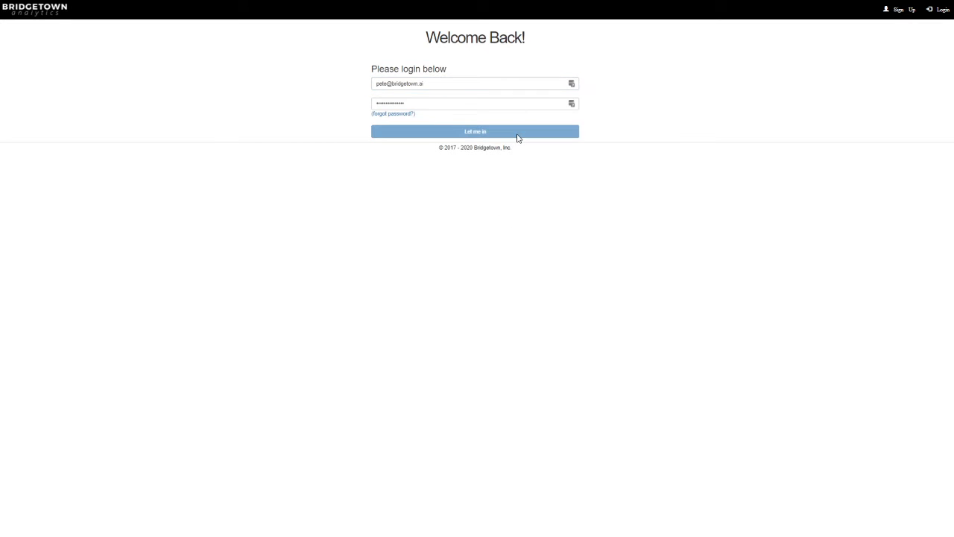
{"action": "left_click", "coordinate": [910, 10]}
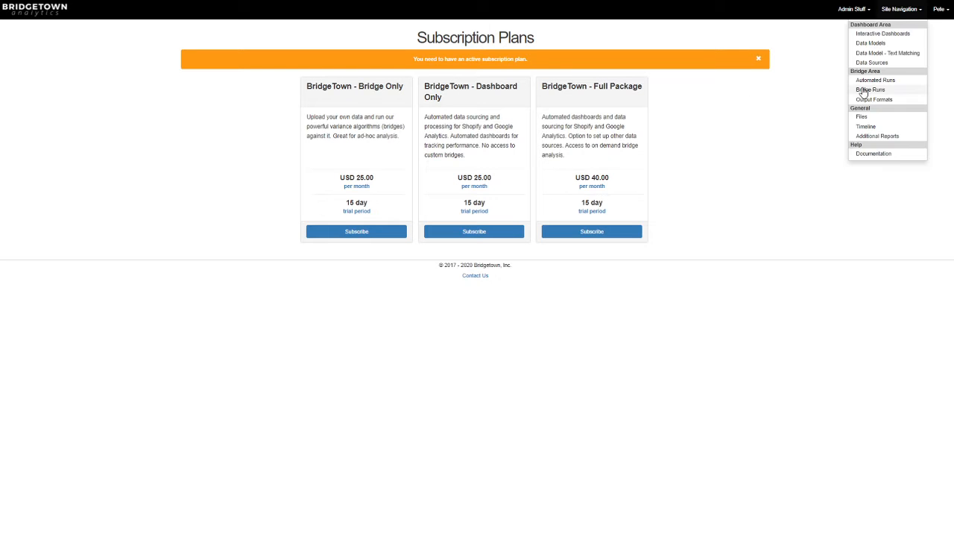
{"action": "left_click", "coordinate": [869, 121]}
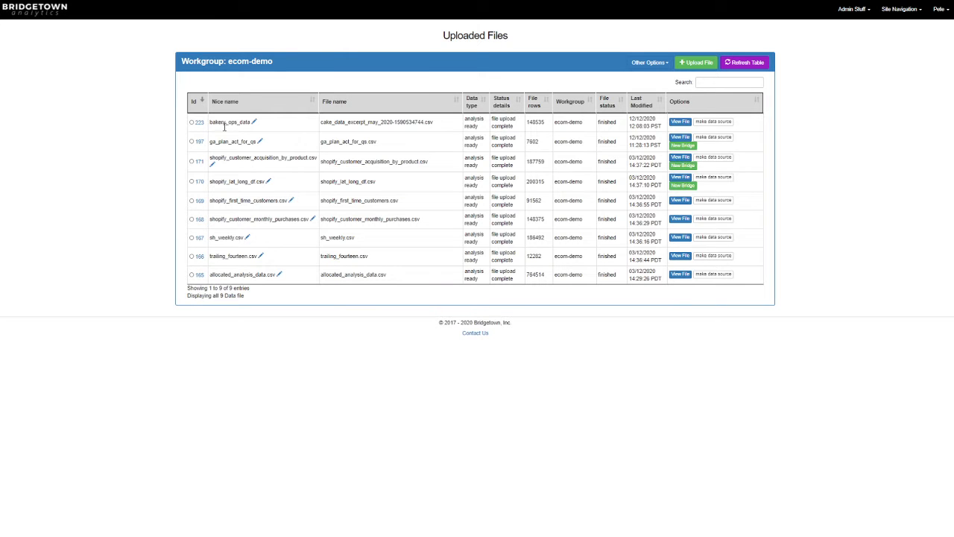
{"action": "left_click", "coordinate": [680, 122]}
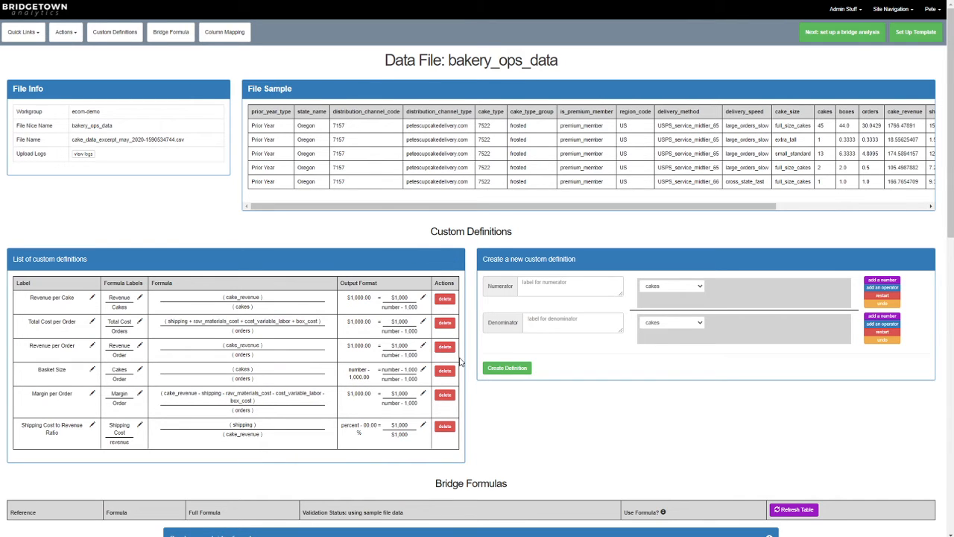
Step: Create a bridge formula labelled 'Revenue per Order' with Revenue per Order as the main stat
{"action": "scroll", "coordinate": [454, 227], "scroll_direction": "down", "scroll_amount": 3}
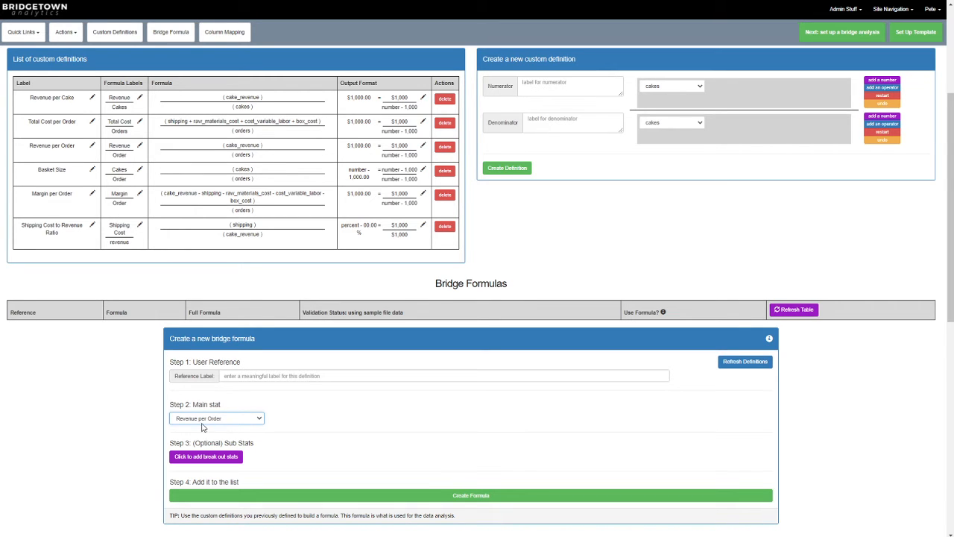
{"action": "left_click", "coordinate": [252, 373]}
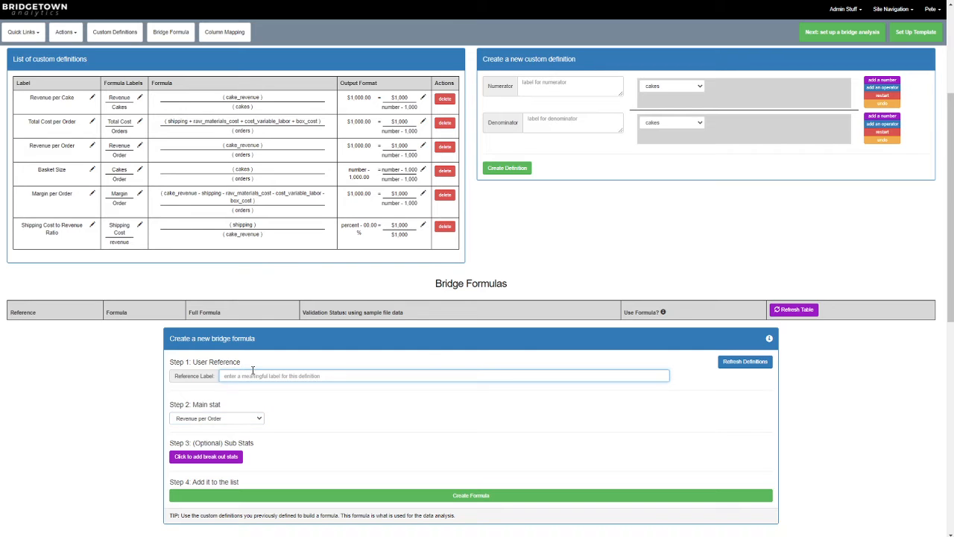
{"action": "type", "text": "Revenue per Order"}
{"action": "left_click", "coordinate": [490, 498]}
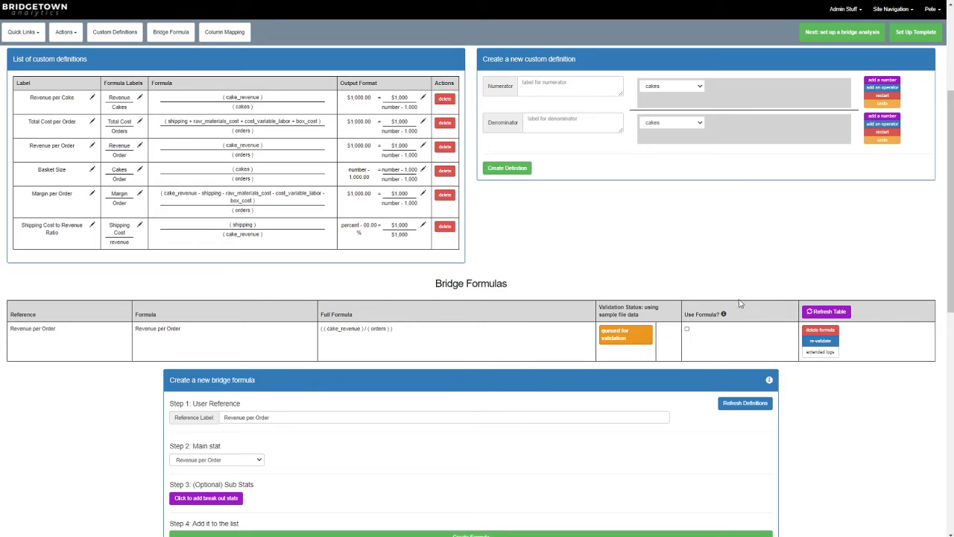
Step: Refresh the bridge formulas table and review the new formula's validation result
{"action": "left_click", "coordinate": [820, 312]}
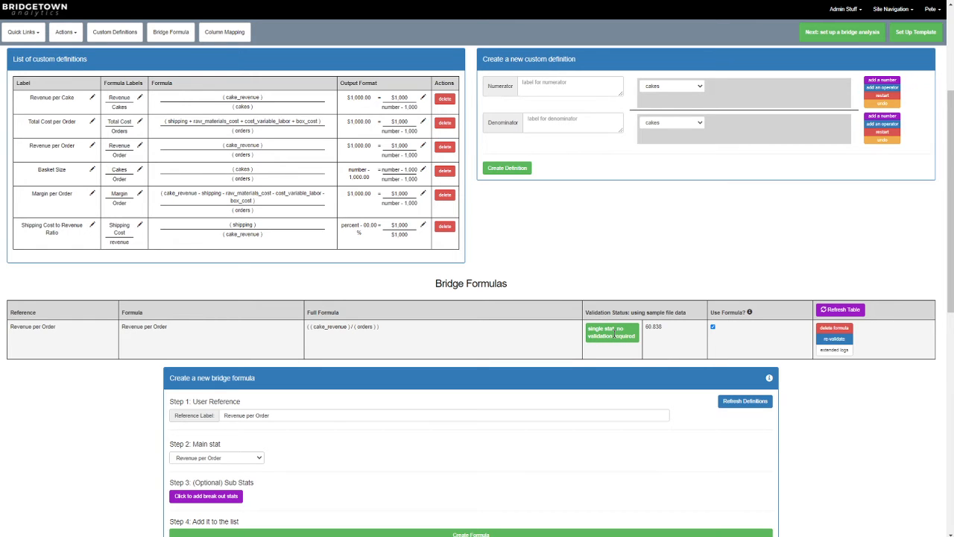
{"action": "left_click_drag", "start_coordinate": [668, 327], "coordinate": [647, 325]}
{"action": "left_click", "coordinate": [669, 333]}
Step: Add break-out stats to the new formula, starting with Revenue per Cake equal to the Revenue per Order main stat
{"action": "scroll", "coordinate": [316, 349], "scroll_direction": "down", "scroll_amount": 2}
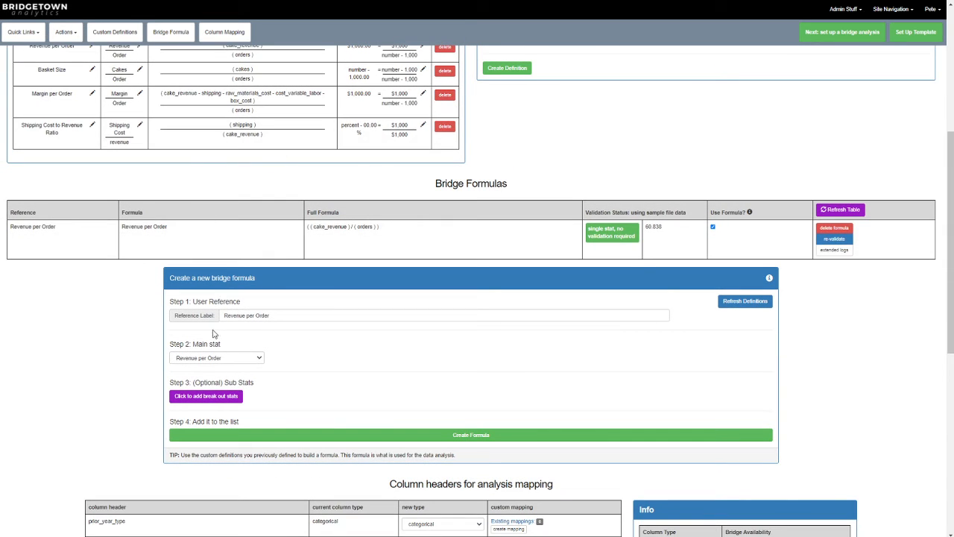
{"action": "left_click", "coordinate": [231, 359]}
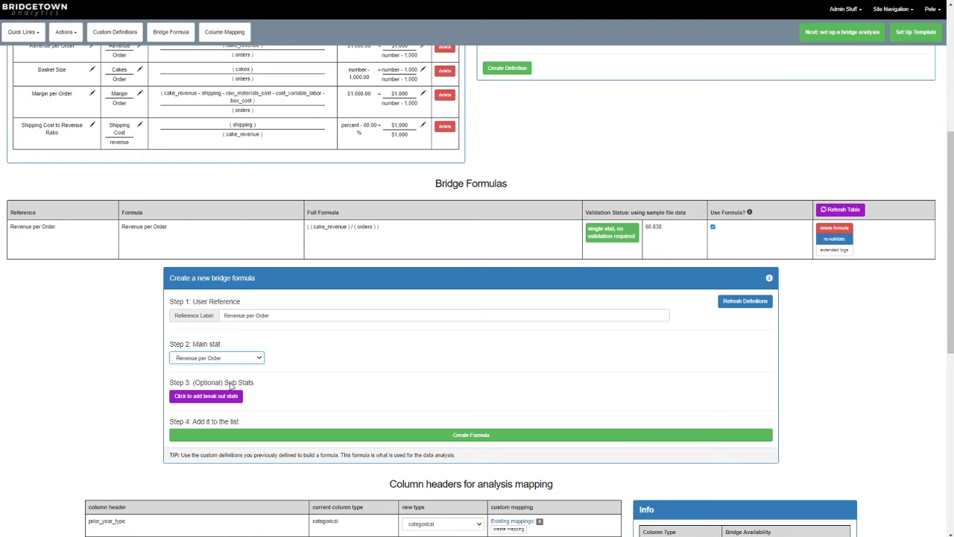
{"action": "left_click", "coordinate": [313, 351]}
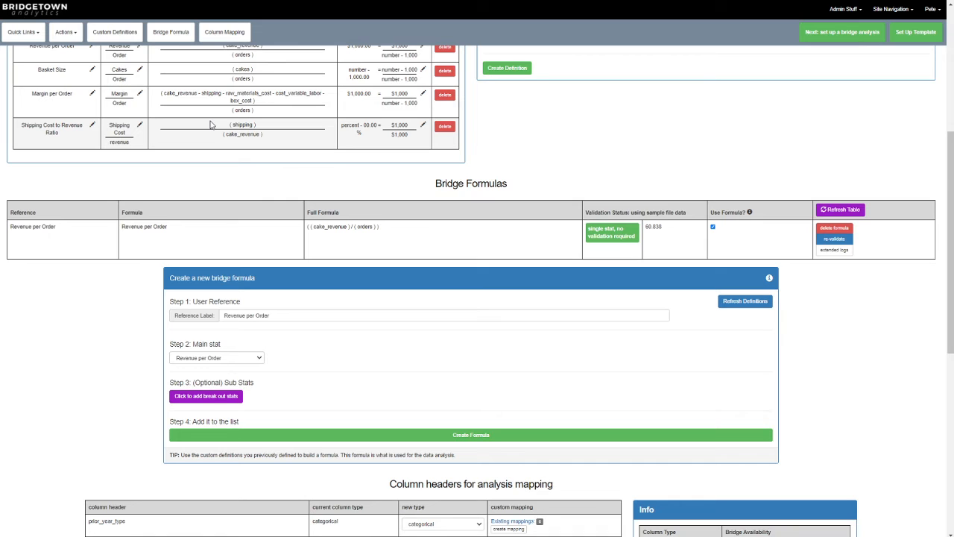
{"action": "left_click", "coordinate": [218, 403]}
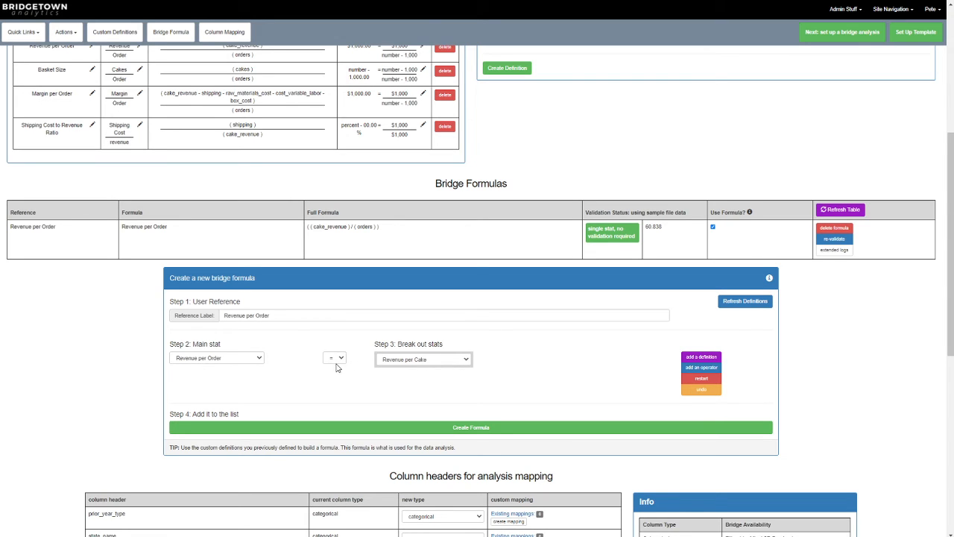
{"action": "left_click", "coordinate": [419, 361]}
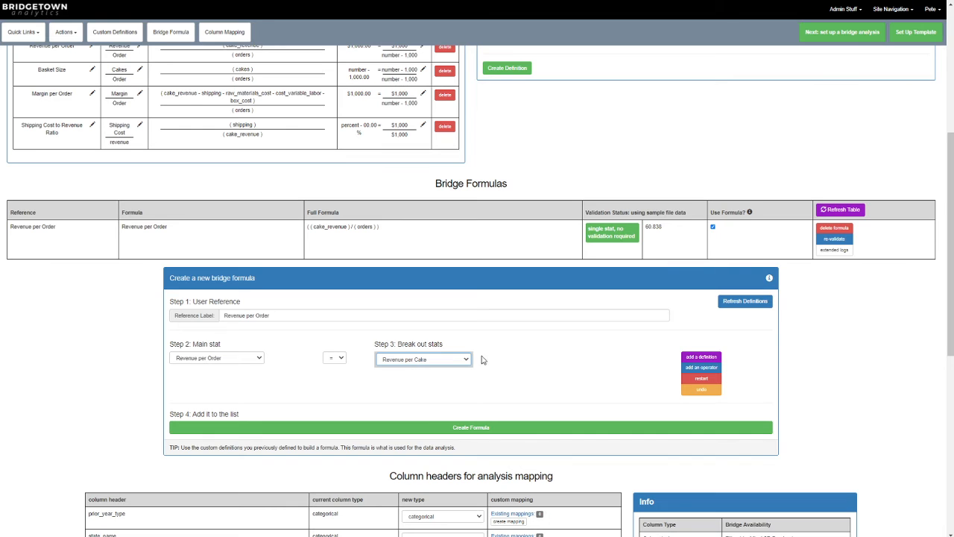
Step: Add a multiply operator and a Basket Size definition to the break-out stats
{"action": "left_click", "coordinate": [701, 367]}
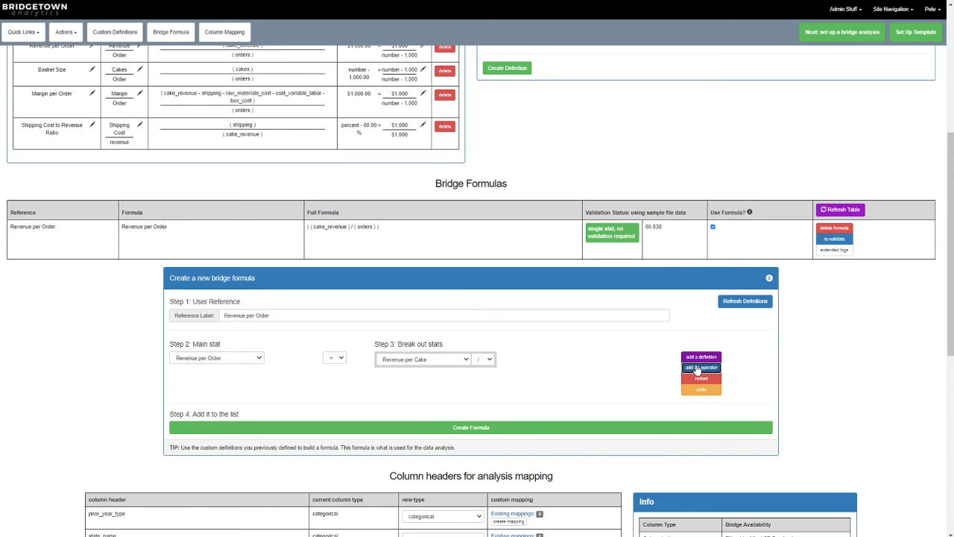
{"action": "left_click", "coordinate": [490, 361]}
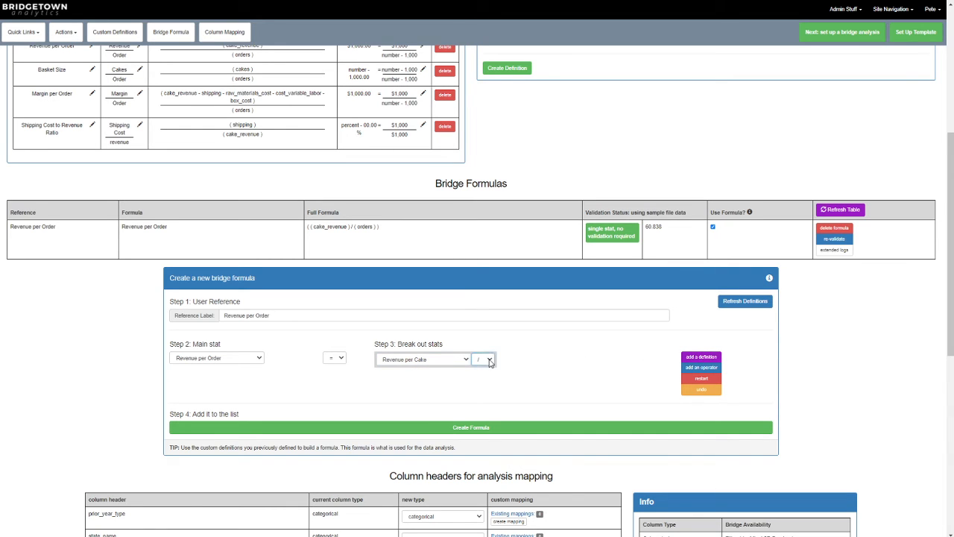
{"action": "left_click", "coordinate": [701, 357]}
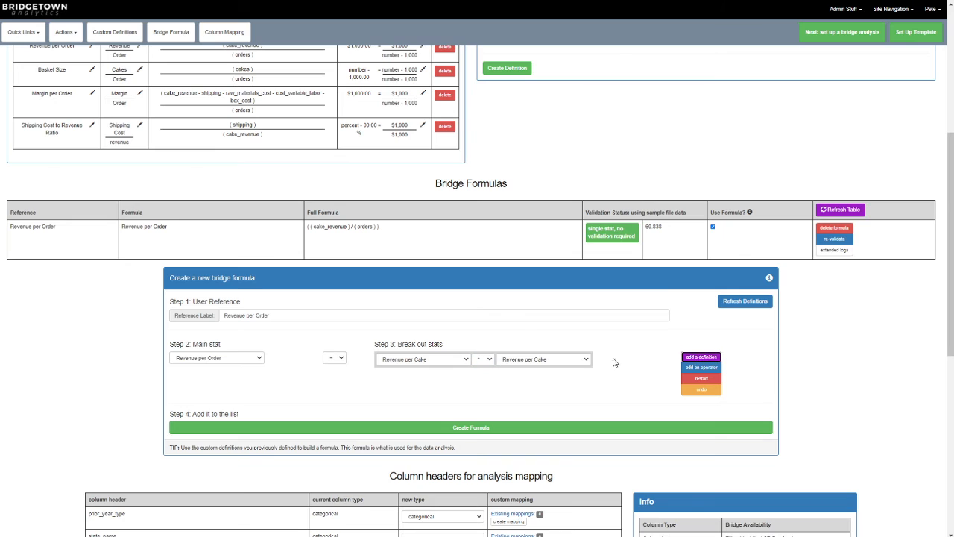
{"action": "left_click", "coordinate": [549, 392]}
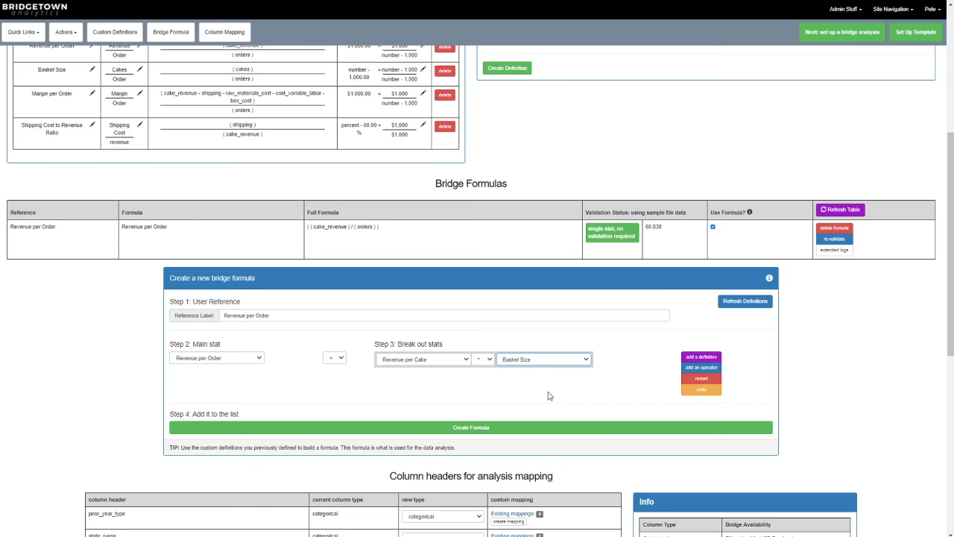
Step: Label the formula 'Revenue per Order Breakout' and create it
{"action": "left_click", "coordinate": [273, 316]}
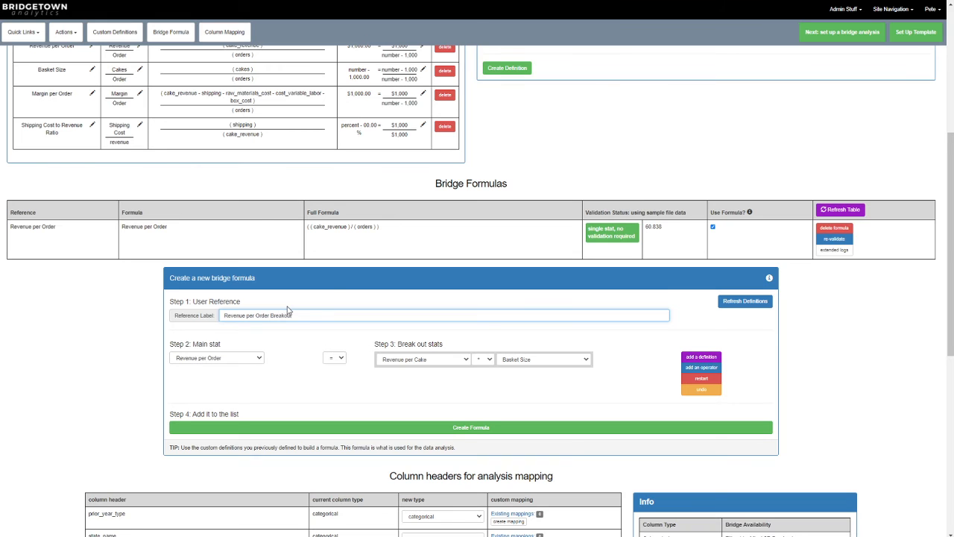
{"action": "left_click", "coordinate": [441, 428]}
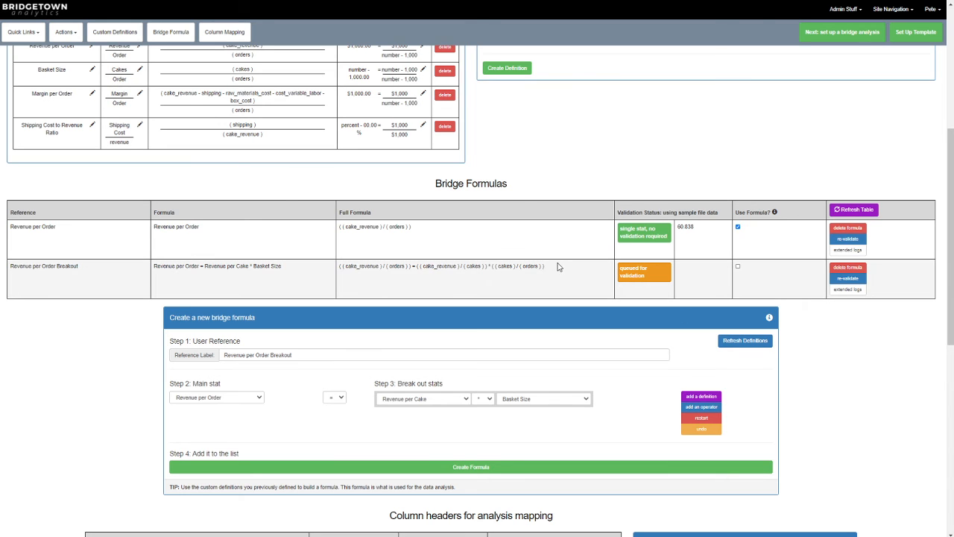
Step: Refresh the bridge formulas table and review the breakout formula's full formula and validation values
{"action": "left_click_drag", "start_coordinate": [555, 270], "coordinate": [339, 270]}
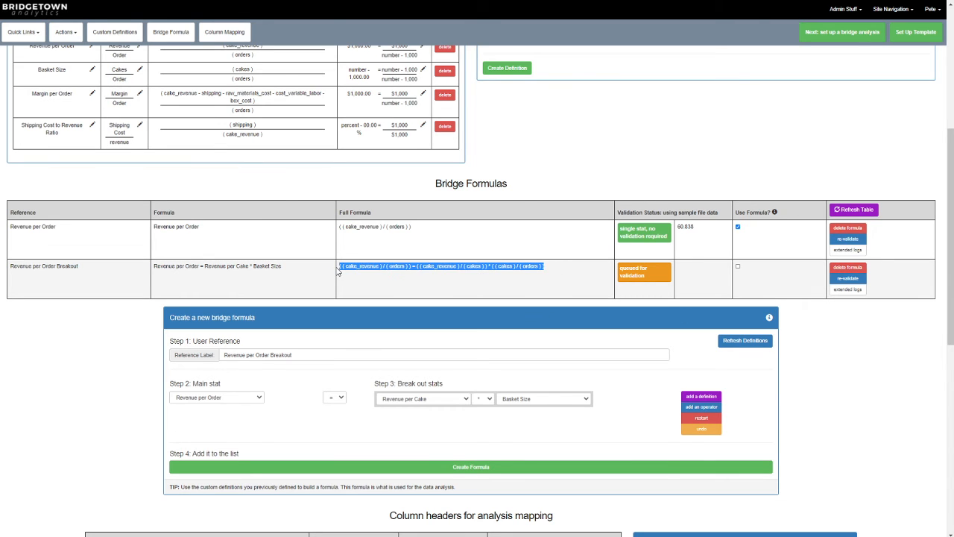
{"action": "left_click", "coordinate": [854, 210]}
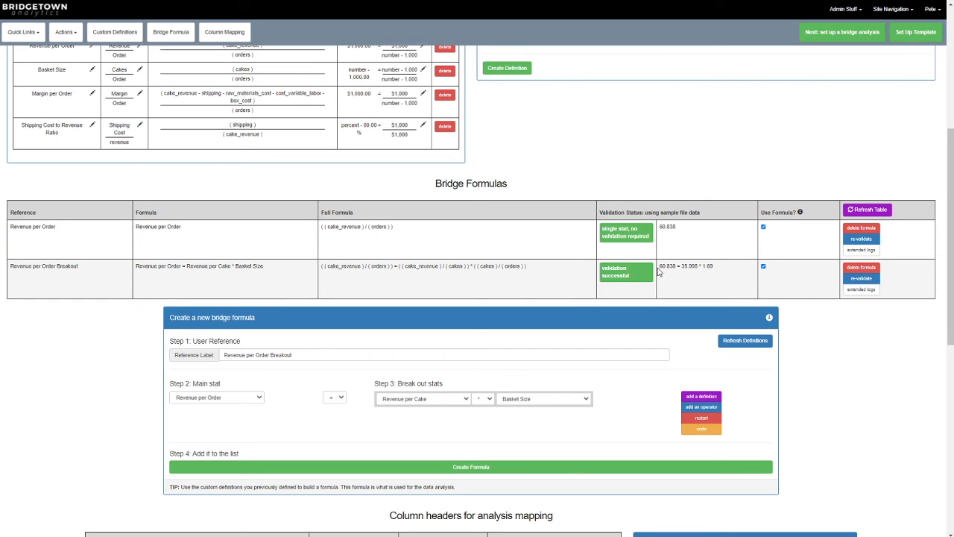
{"action": "left_click_drag", "start_coordinate": [660, 229], "coordinate": [682, 229]}
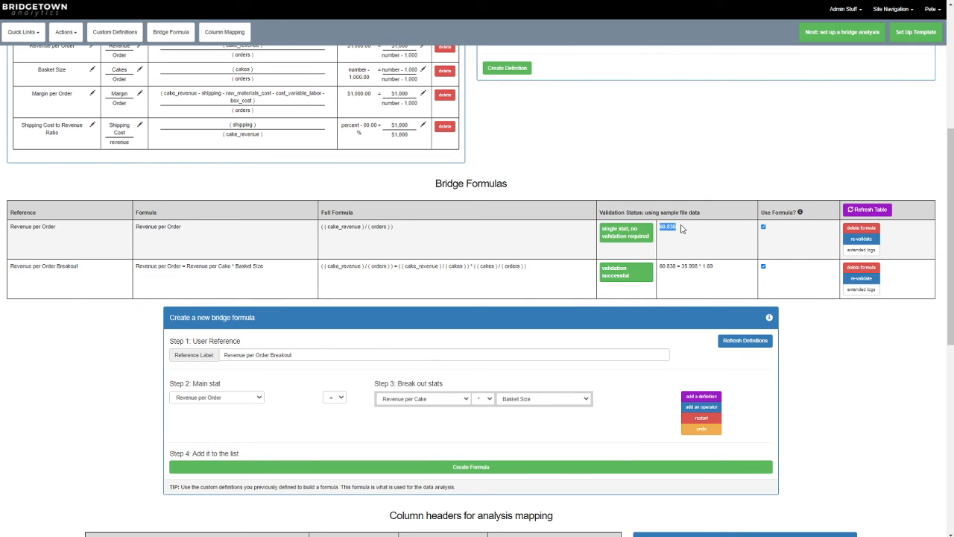
{"action": "left_click", "coordinate": [673, 268]}
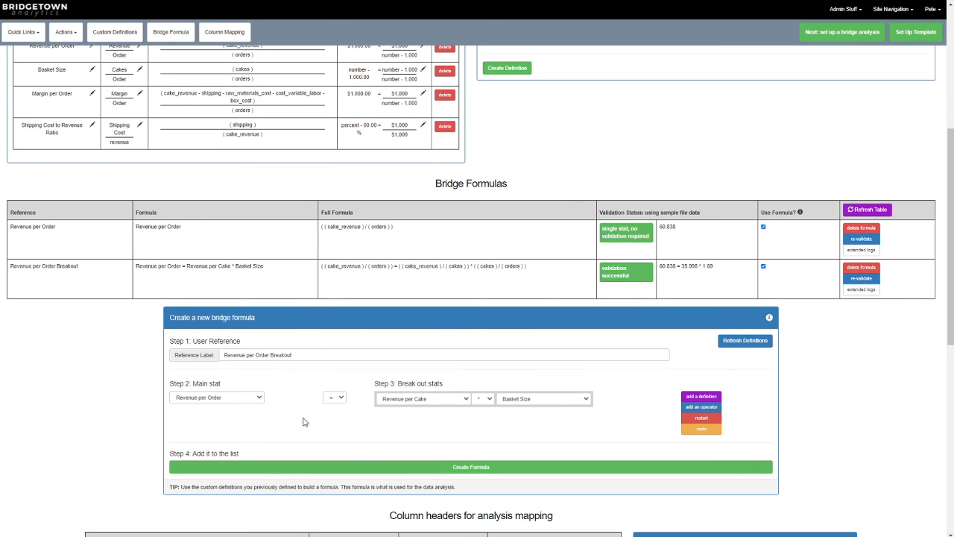
Step: Create a formula 'Revenue per Order Breakout2' using Revenue per Cake times Total Cost per Order
{"action": "left_click", "coordinate": [554, 400]}
{"action": "left_click", "coordinate": [552, 422]}
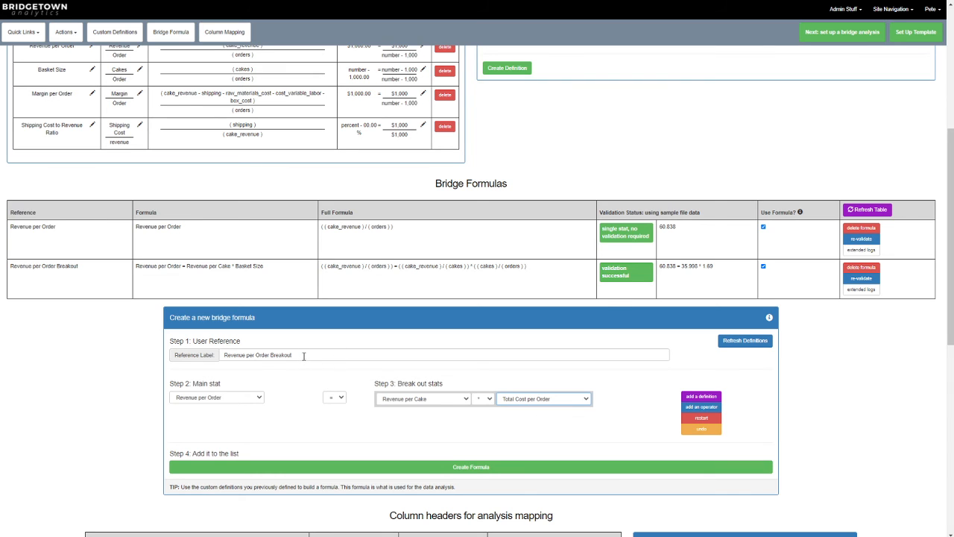
{"action": "left_click", "coordinate": [304, 356]}
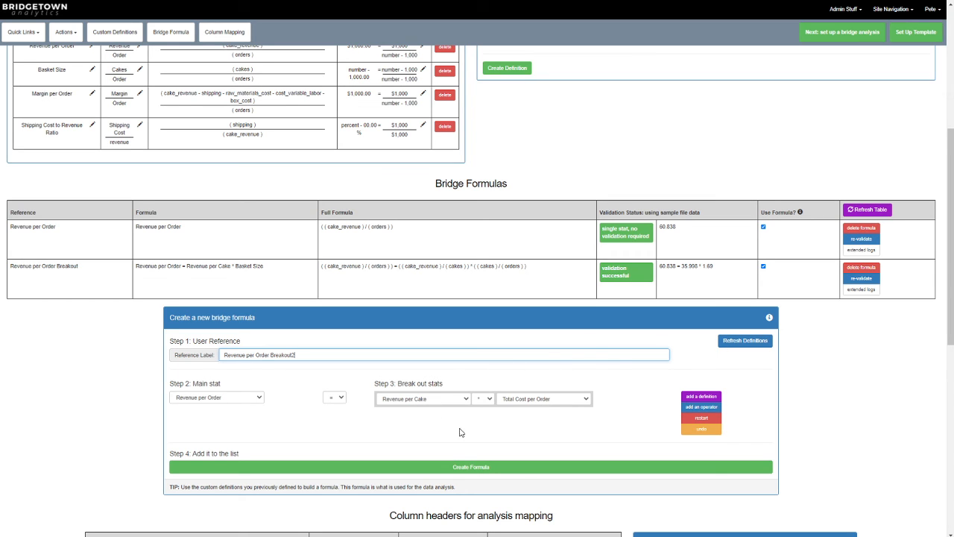
{"action": "left_click", "coordinate": [489, 469]}
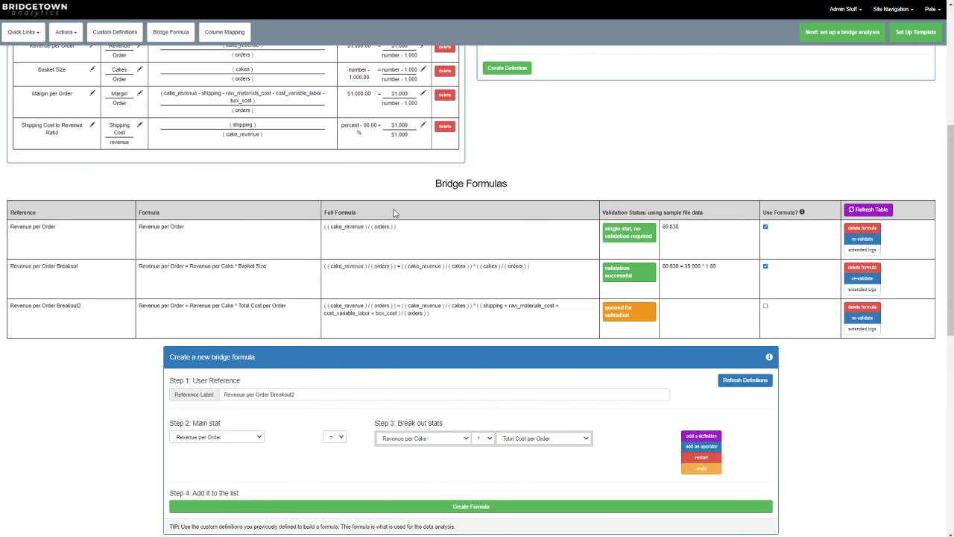
Step: Refresh the table and examine the Breakout2 formula's validation status and values
{"action": "left_click", "coordinate": [874, 212]}
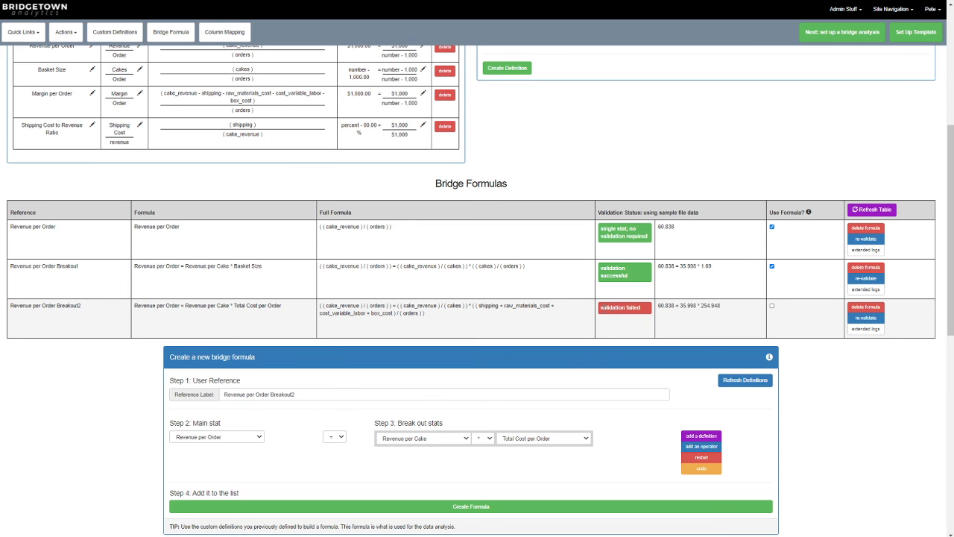
{"action": "left_click_drag", "start_coordinate": [608, 307], "coordinate": [656, 303]}
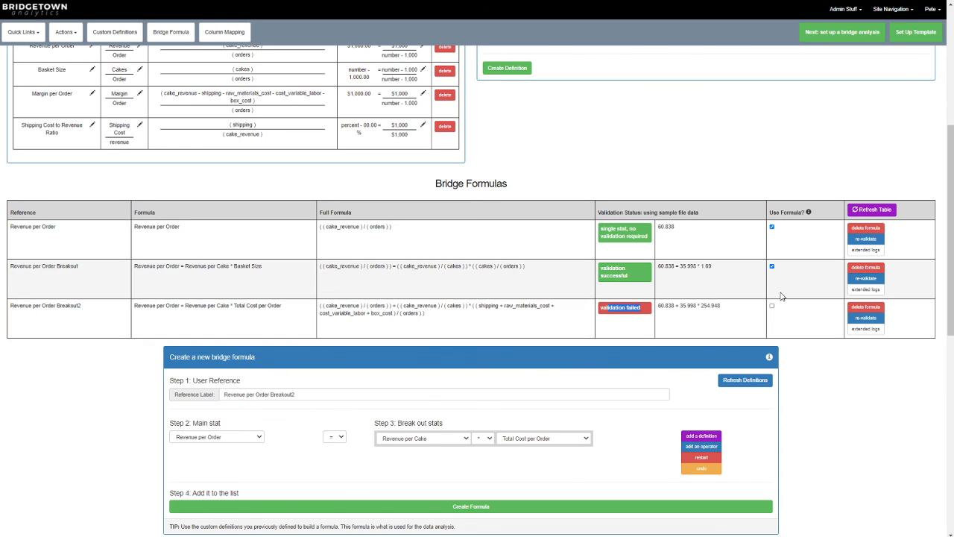
{"action": "triple_click", "coordinate": [760, 320]}
{"action": "left_click", "coordinate": [779, 308]}
Step: Delete the 'Revenue per Order Breakout2' formula and confirm the deletion
{"action": "left_click", "coordinate": [857, 312]}
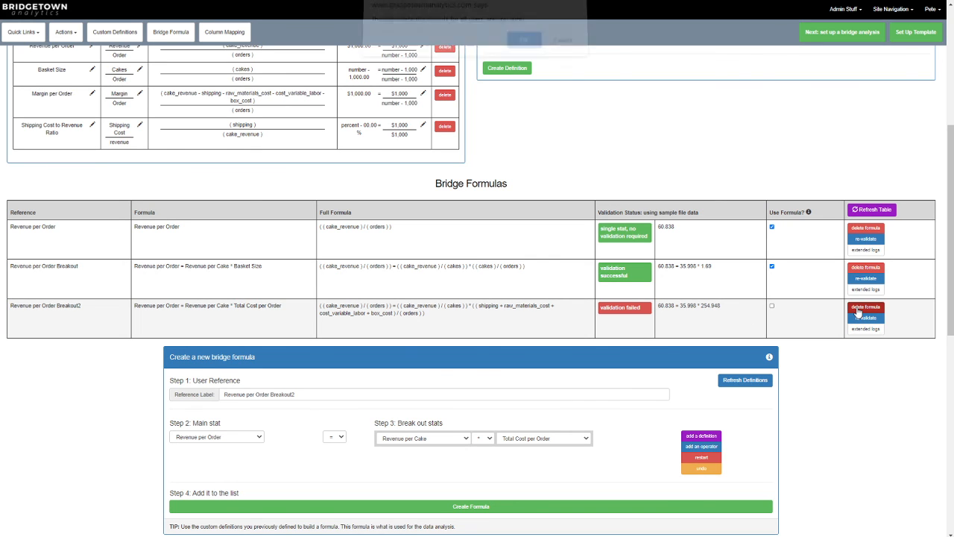
{"action": "left_click", "coordinate": [524, 50]}
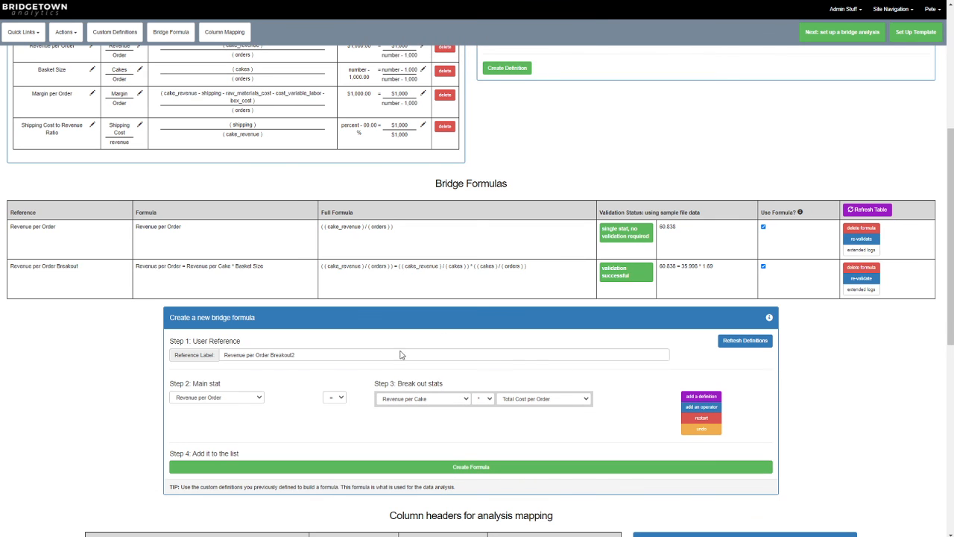